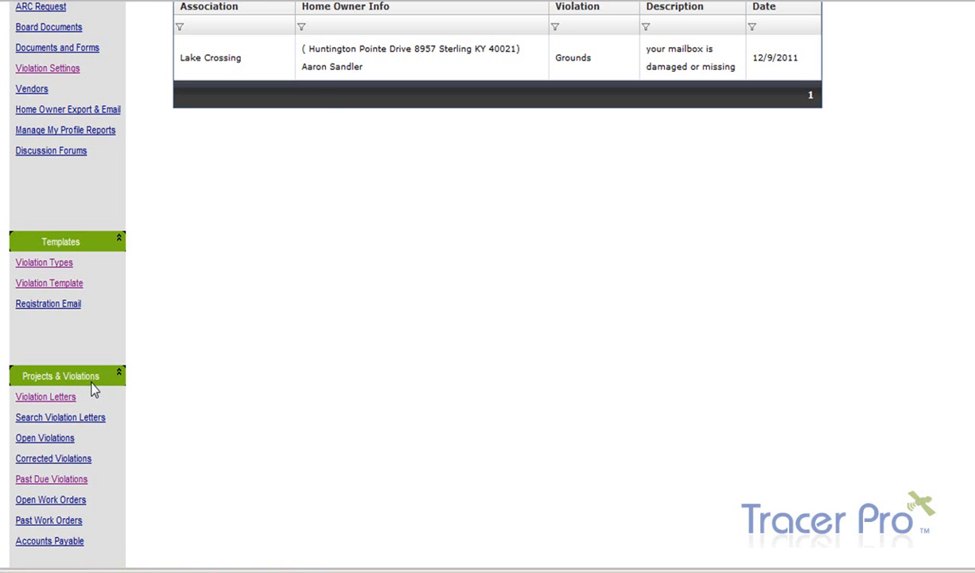
# Go to the open violations and start a new violation record.
pyautogui.click(46, 439)
pyautogui.scroll(-2, 477, 352)
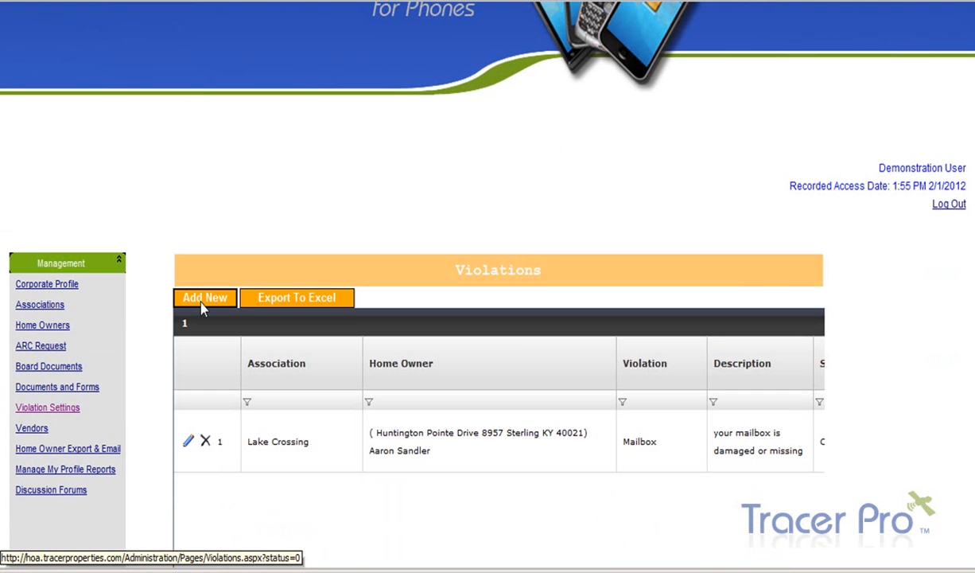
pyautogui.scroll(-2, 462, 196)
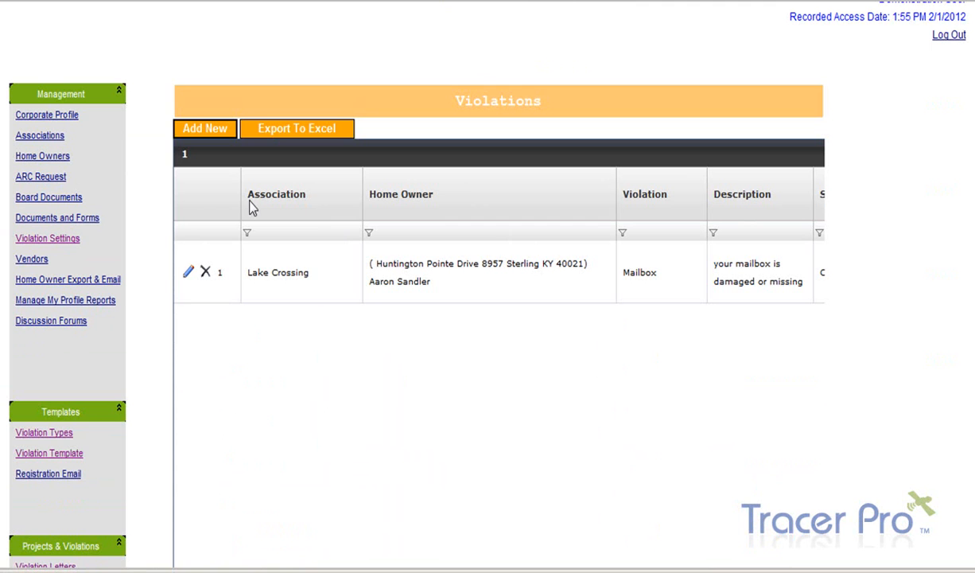
pyautogui.click(207, 130)
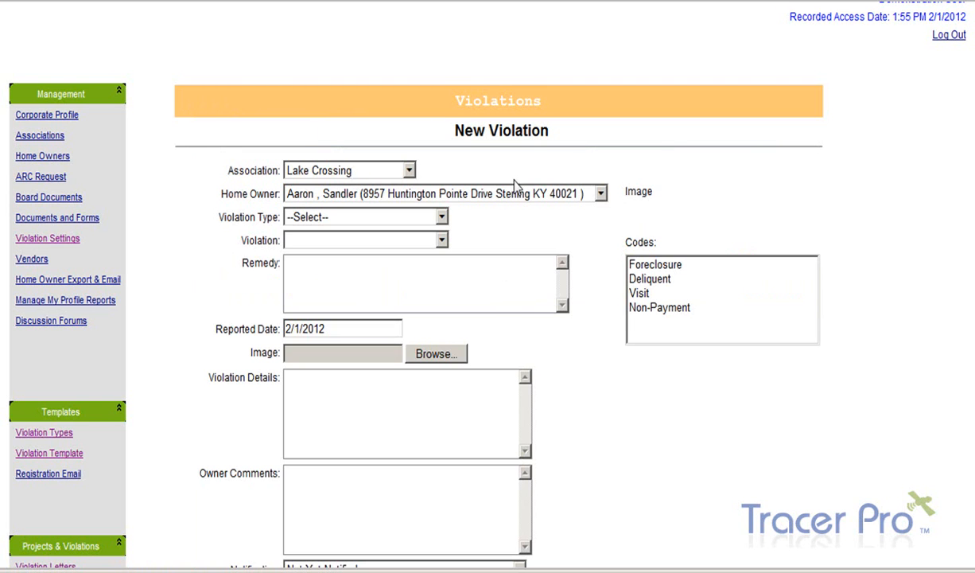
pyautogui.click(597, 195)
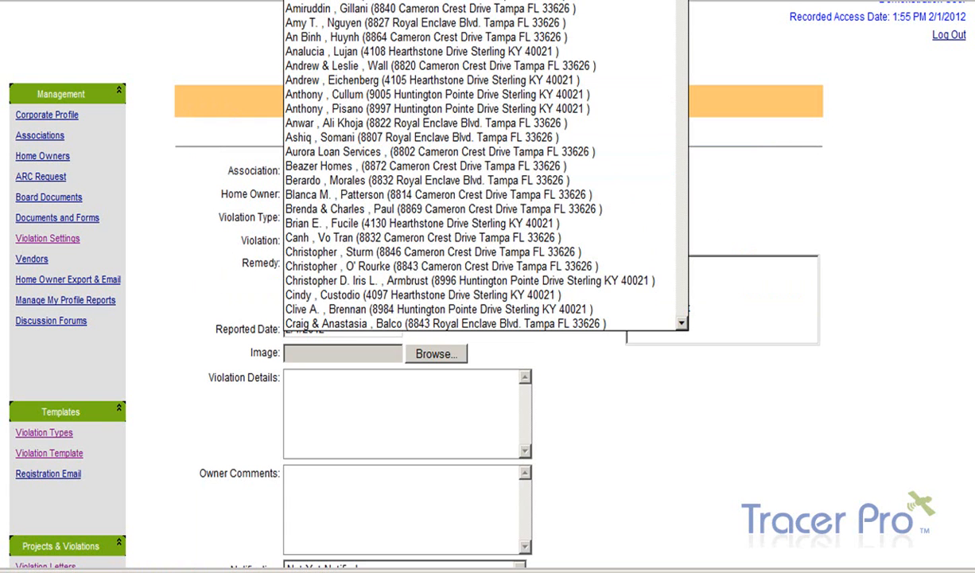
pyautogui.scroll(-8, 537, 159)
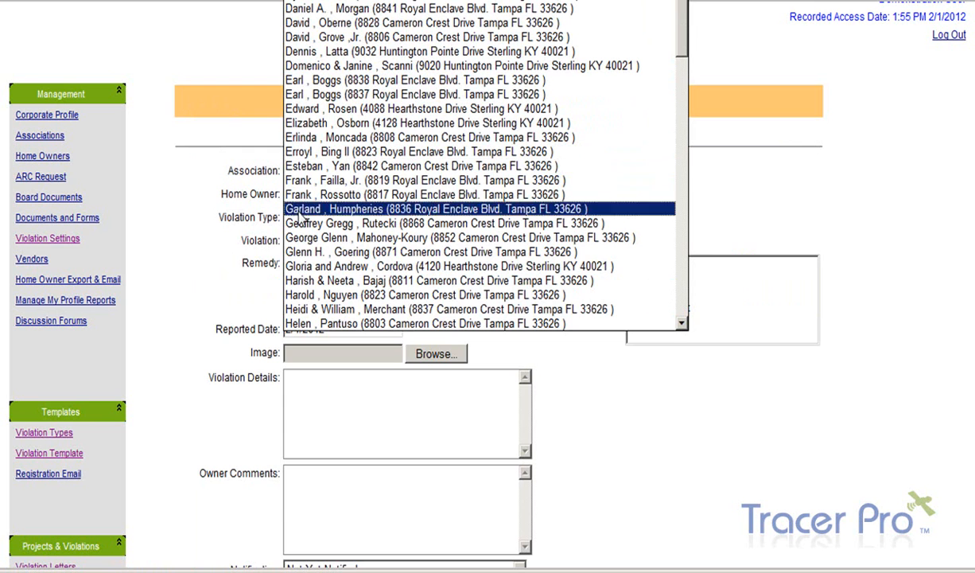
pyautogui.click(347, 224)
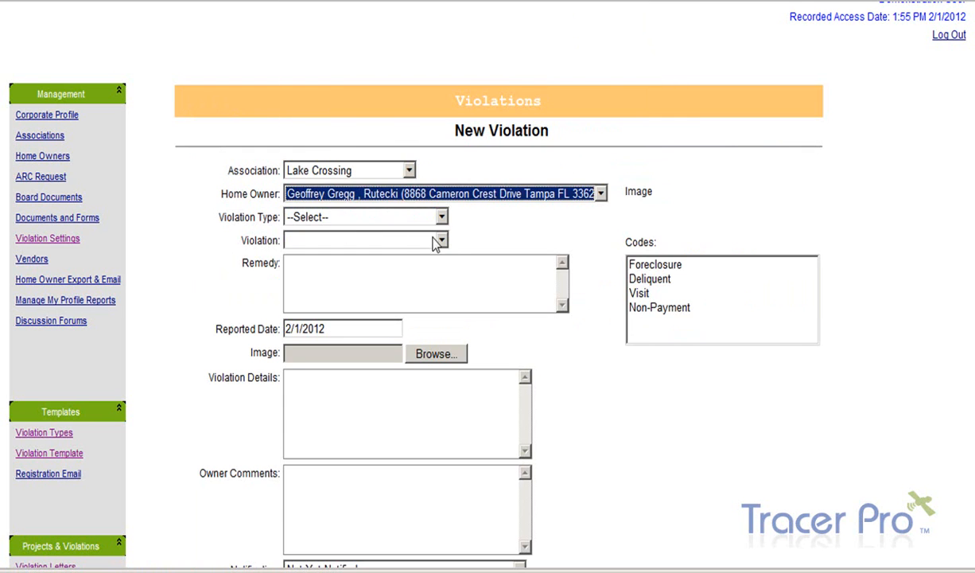
# Set the violation type to Grounds and look through the violations it offers.
pyautogui.click(335, 220)
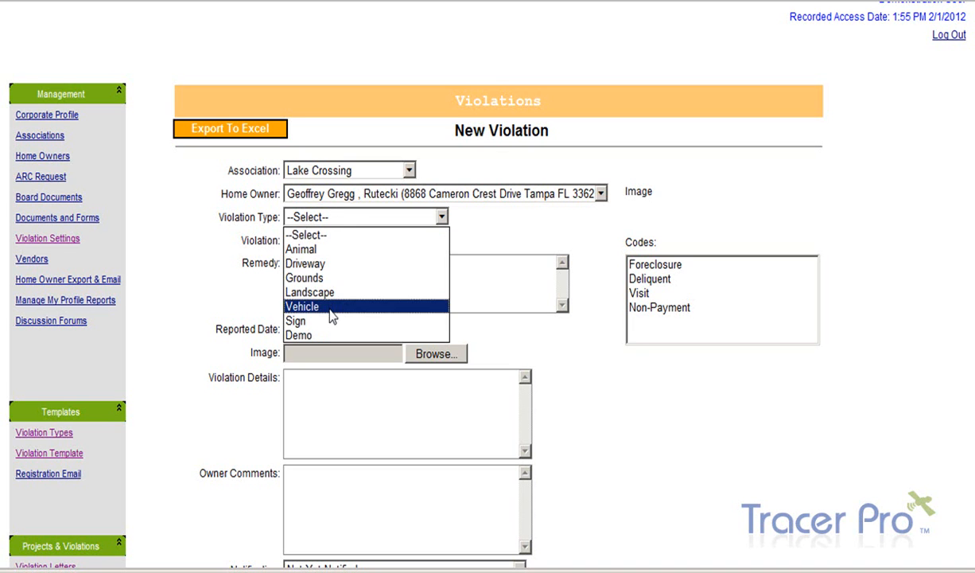
pyautogui.click(331, 277)
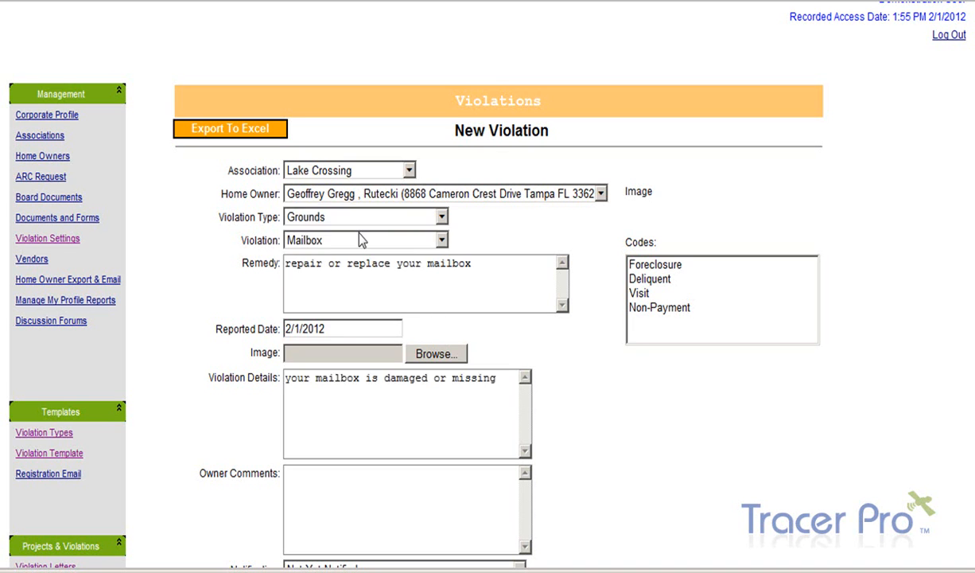
pyautogui.click(442, 241)
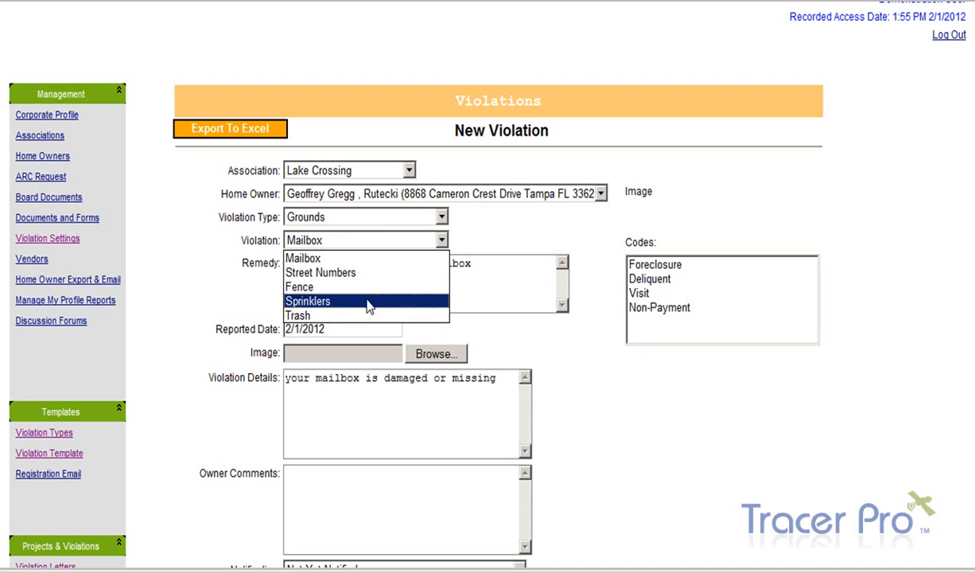
# Set the violation type to Landscape and the violation to Mow Lawn.
pyautogui.click(422, 216)
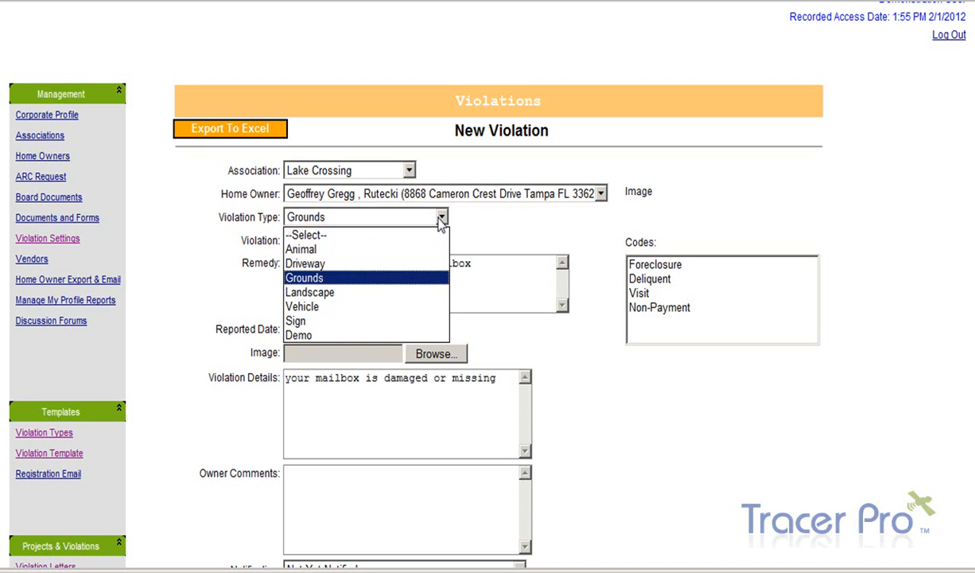
pyautogui.click(350, 292)
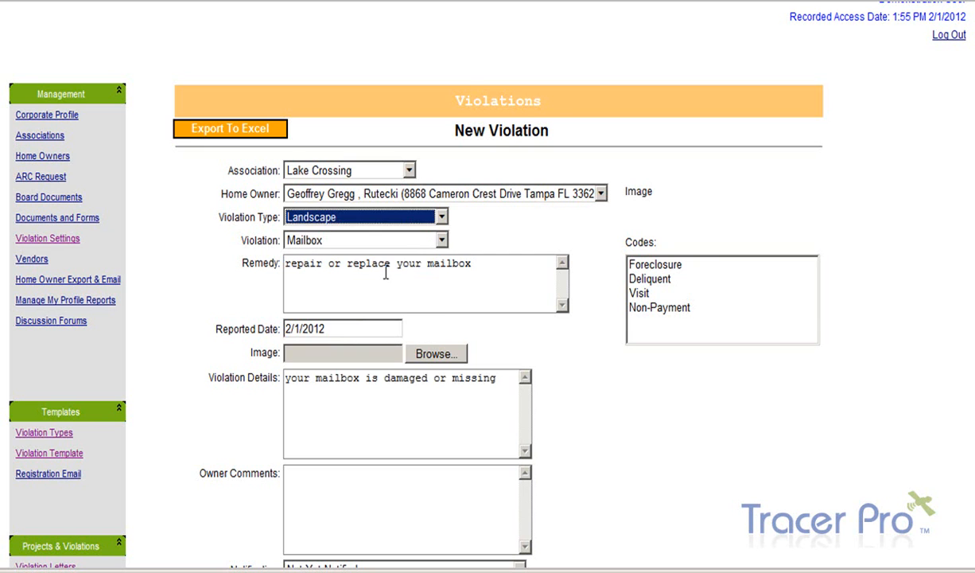
pyautogui.click(443, 242)
pyautogui.click(443, 241)
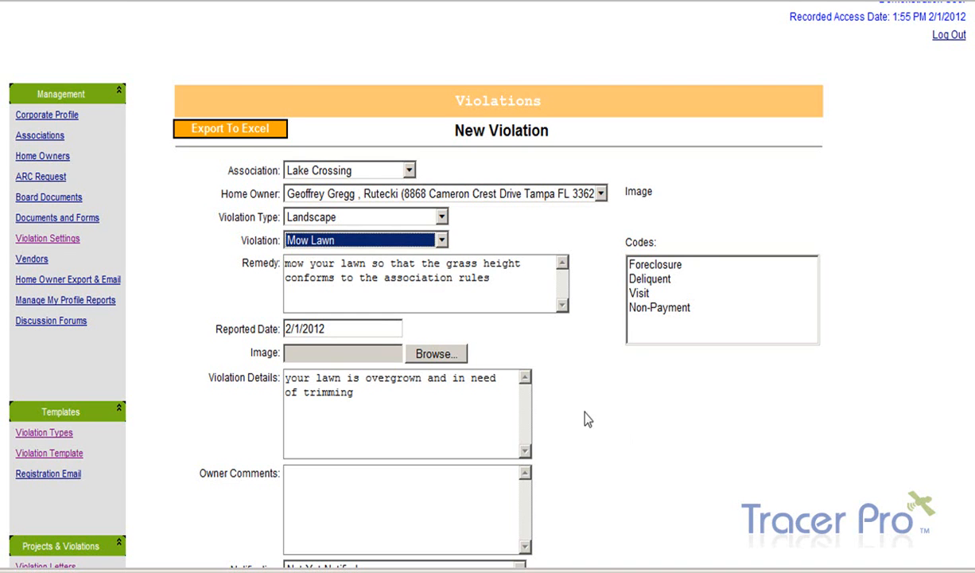
# Append "- violation reported by phone. Follow up with a visit to the property." to the violation details.
pyautogui.scroll(-3, 613, 419)
pyautogui.scroll(2, 614, 419)
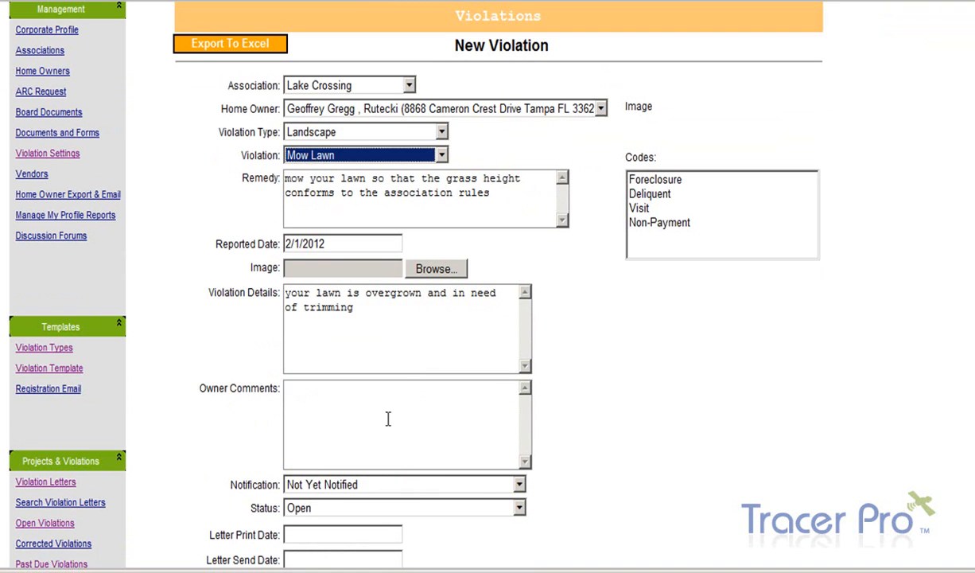
pyautogui.click(450, 351)
pyautogui.write('- violation rep')
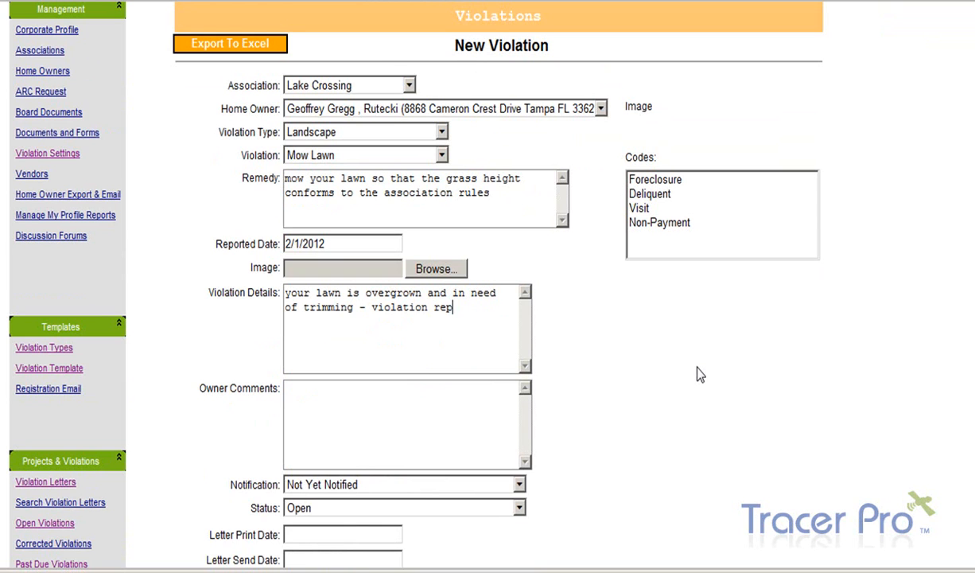
pyautogui.write('orted by phone')
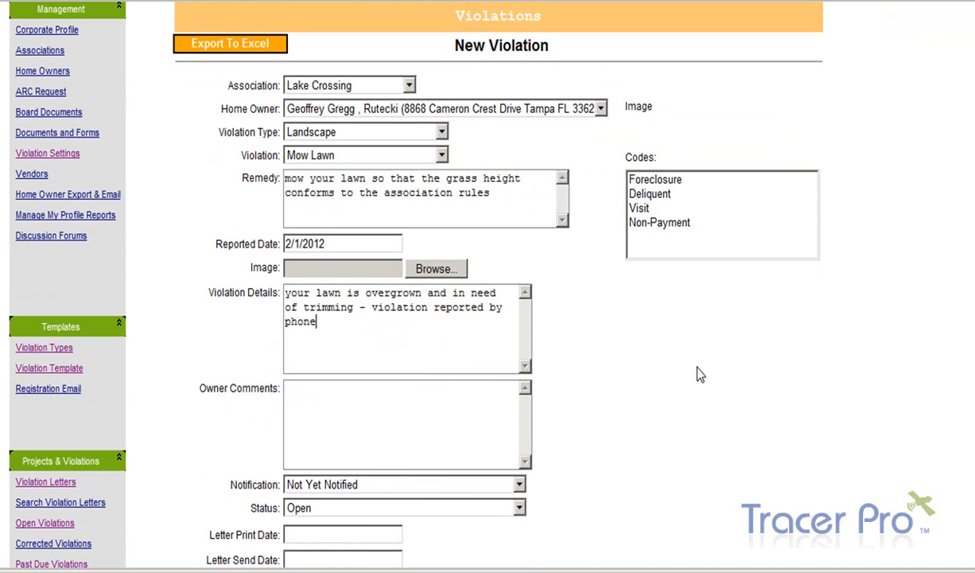
pyautogui.write('. Follow up with ')
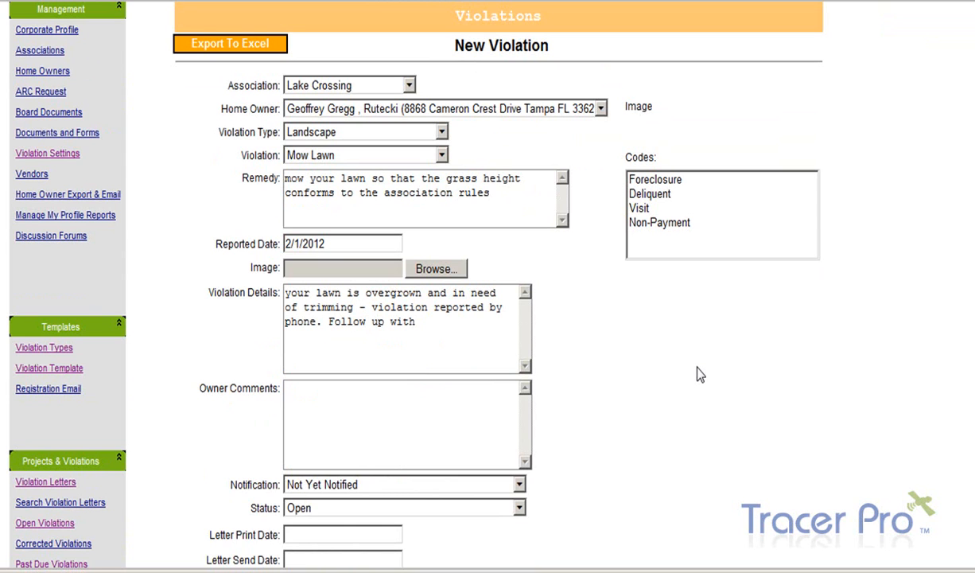
pyautogui.write('a visit to the proepr')
pyautogui.press('BackSpace')
pyautogui.press('BackSpace')
pyautogui.press('BackSpace')
pyautogui.write('perty.')
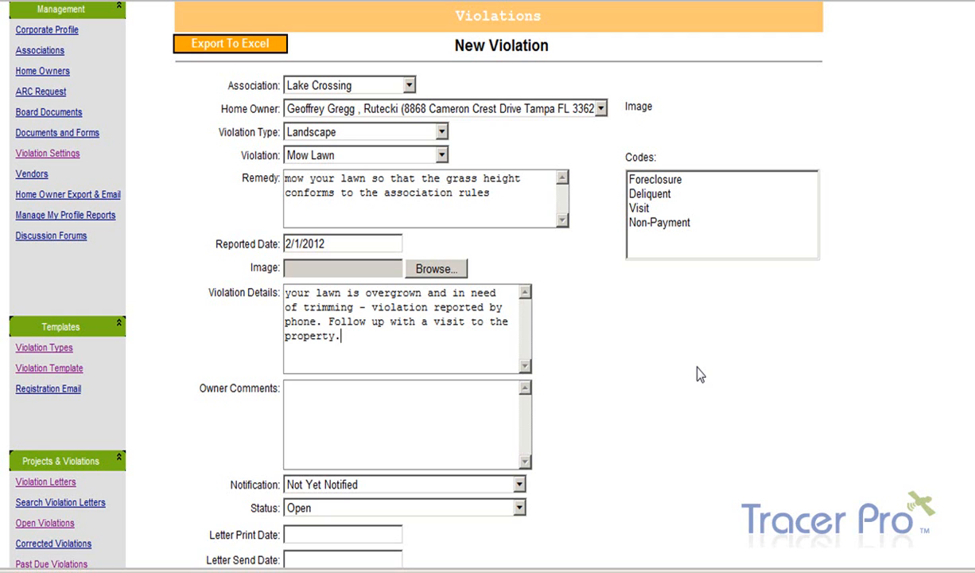
# Review the details, owner comments, notification, status and date fields, and check the image file picker without attaching a file.
pyautogui.moveTo(373, 332); pyautogui.dragTo(291, 280)
pyautogui.click(435, 336)
pyautogui.scroll(-4, 211, 253)
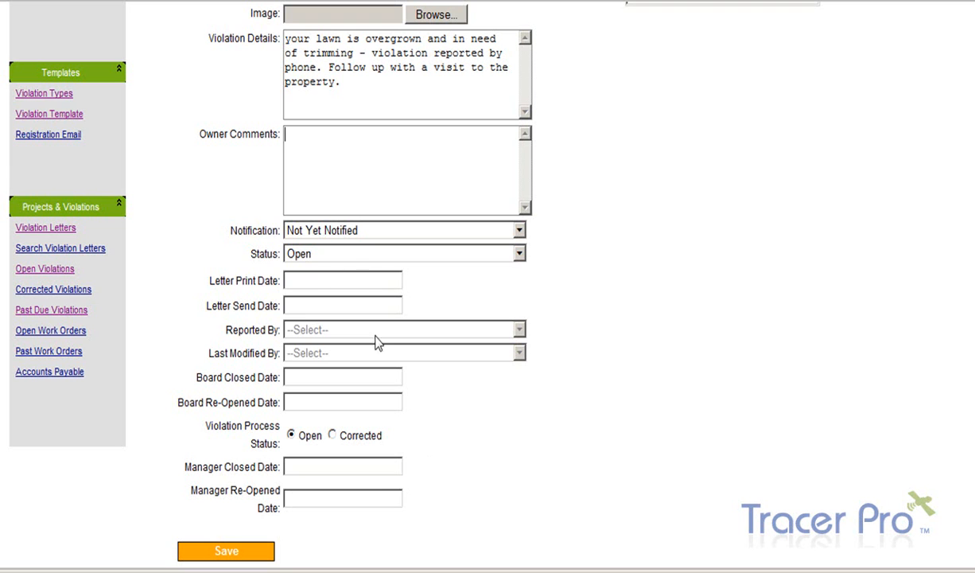
pyautogui.scroll(3, 589, 398)
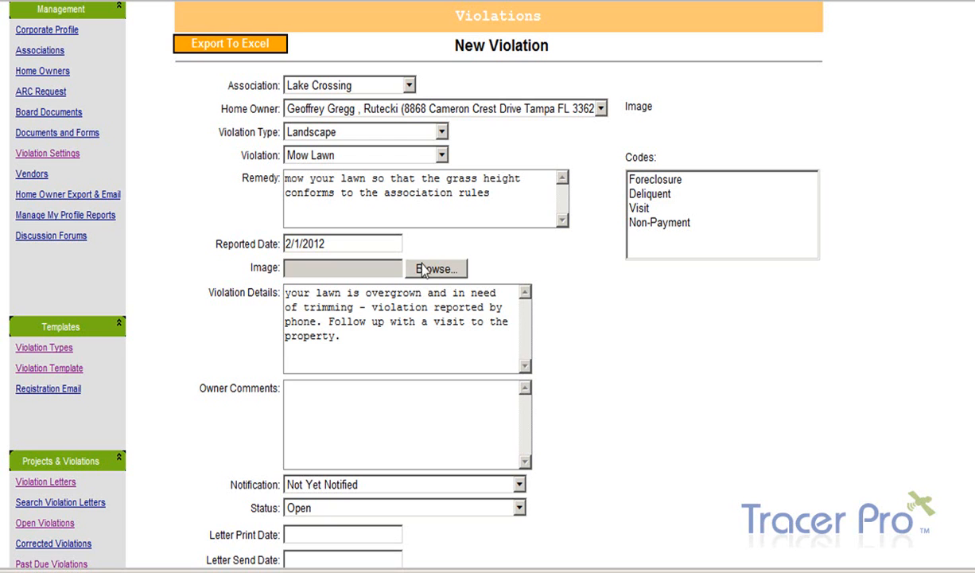
pyautogui.click(442, 275)
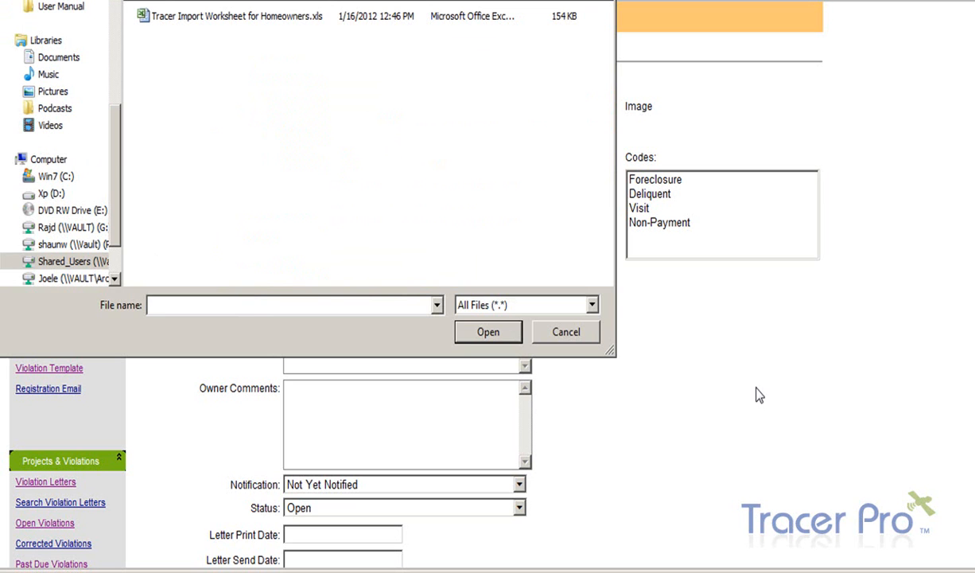
pyautogui.click(566, 332)
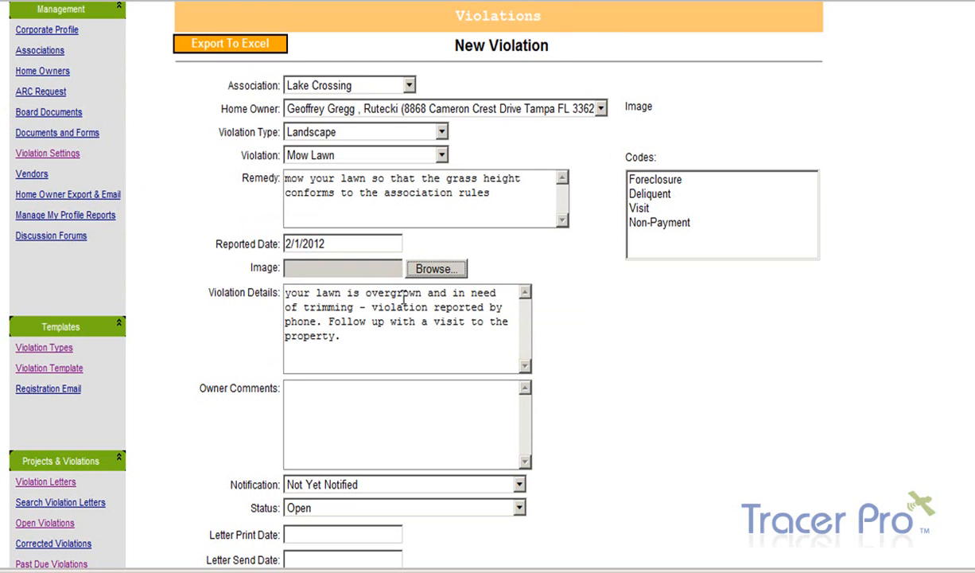
# Save the new Mow Lawn violation.
pyautogui.scroll(-5, 609, 434)
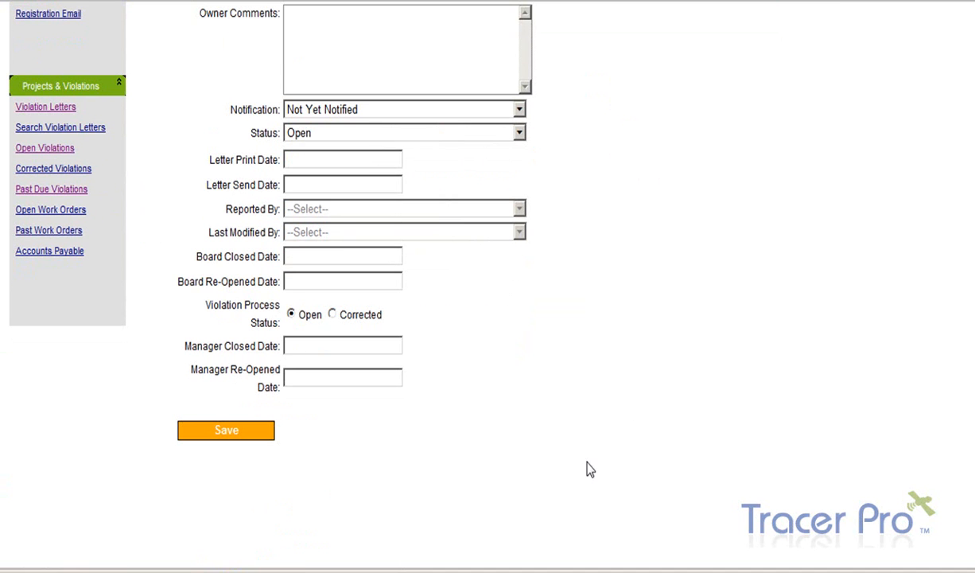
pyautogui.click(245, 432)
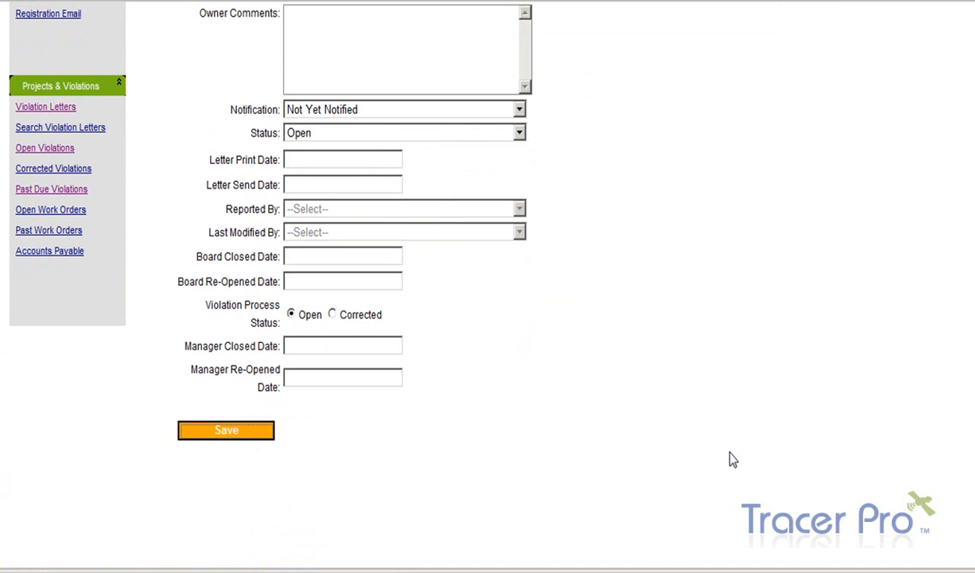
# Edit the Mow Lawn violation and delete everything after "in need of trimming" from its violation details.
pyautogui.scroll(2, 728, 456)
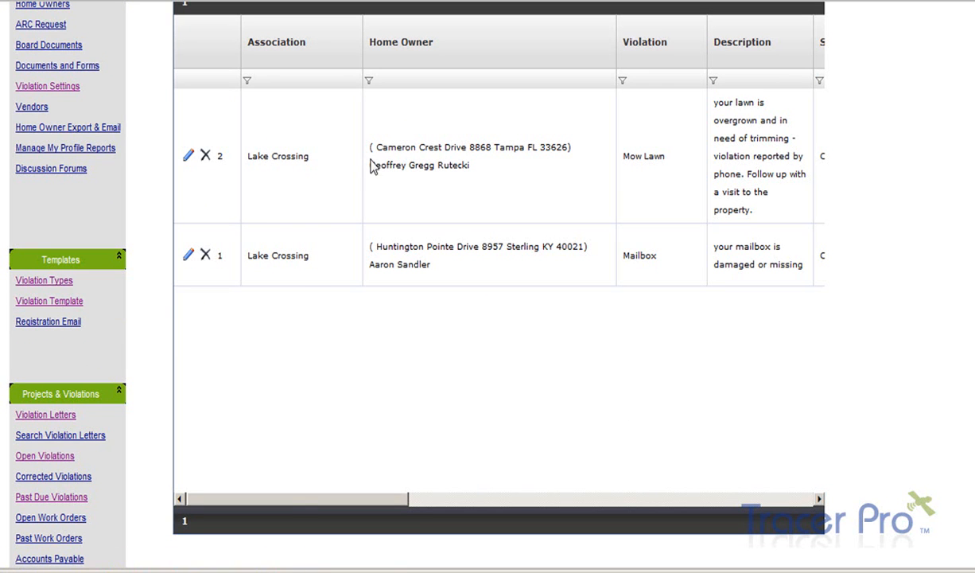
pyautogui.click(188, 158)
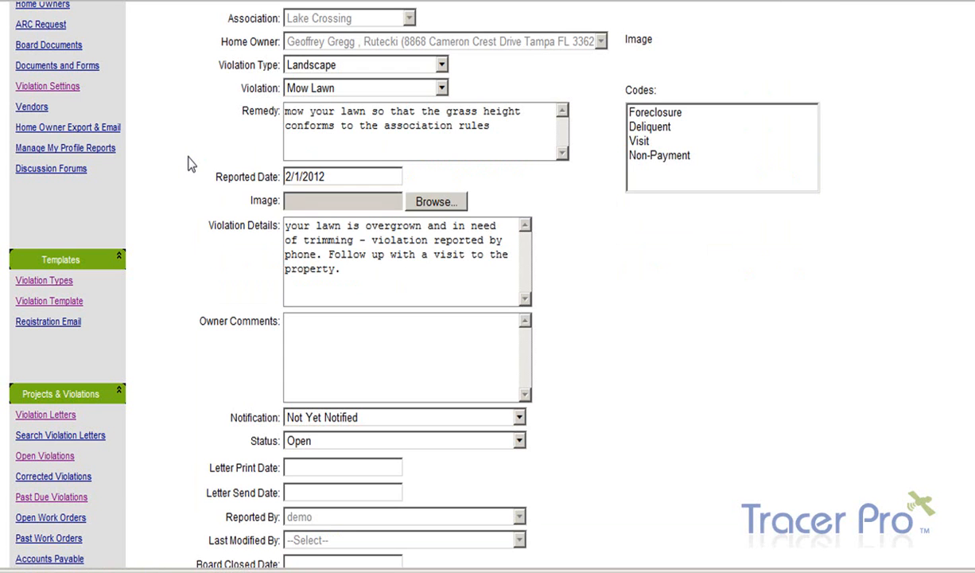
pyautogui.moveTo(340, 271); pyautogui.dragTo(357, 249)
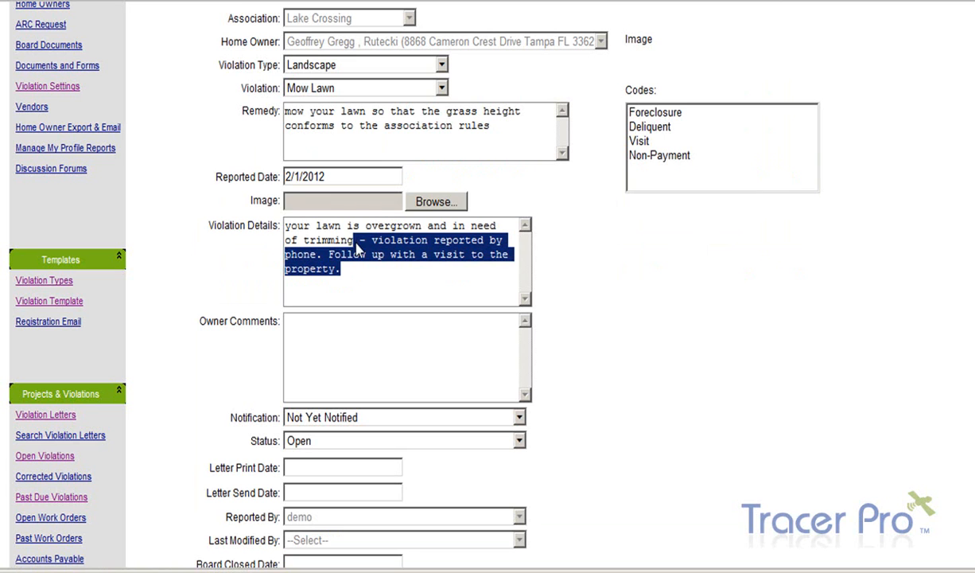
pyautogui.press('Delete')
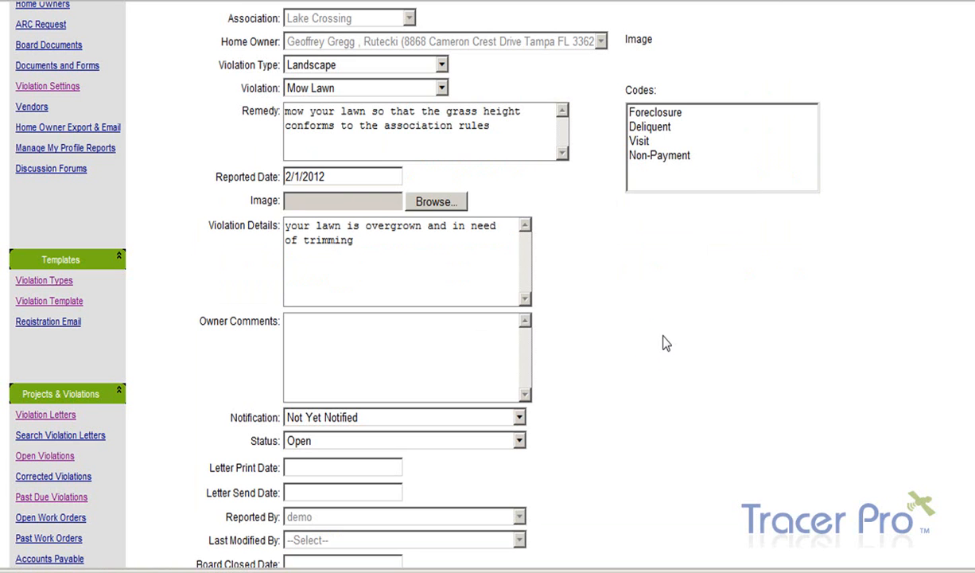
# Enter "Home owner has requested 10 day extension" as the owner comments and save the violation.
pyautogui.click(384, 358)
pyautogui.write('Home owner has requested 10 day extension')
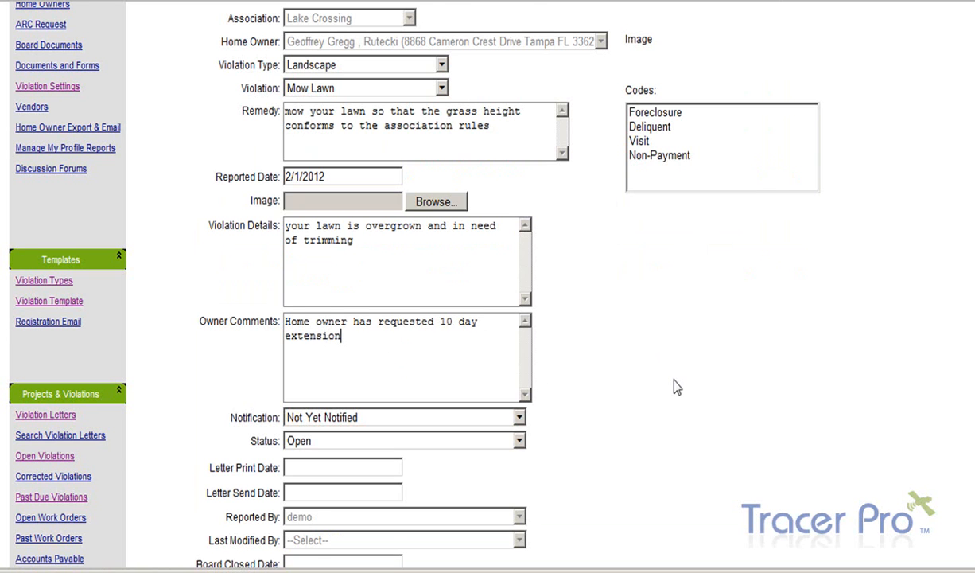
pyautogui.scroll(-4, 673, 387)
pyautogui.click(238, 452)
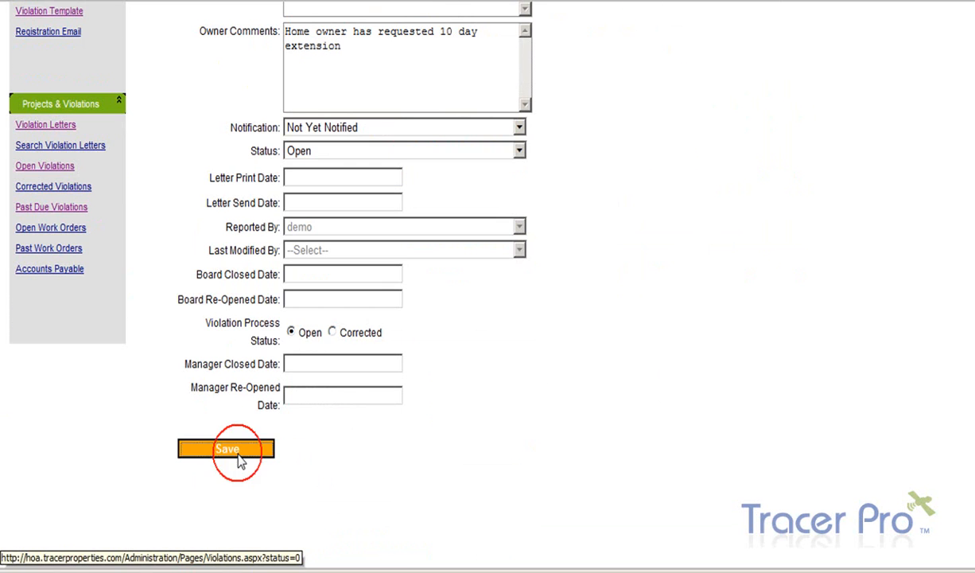
# Review the owner comments, reported date and notification columns in the violations list.
pyautogui.scroll(3, 644, 506)
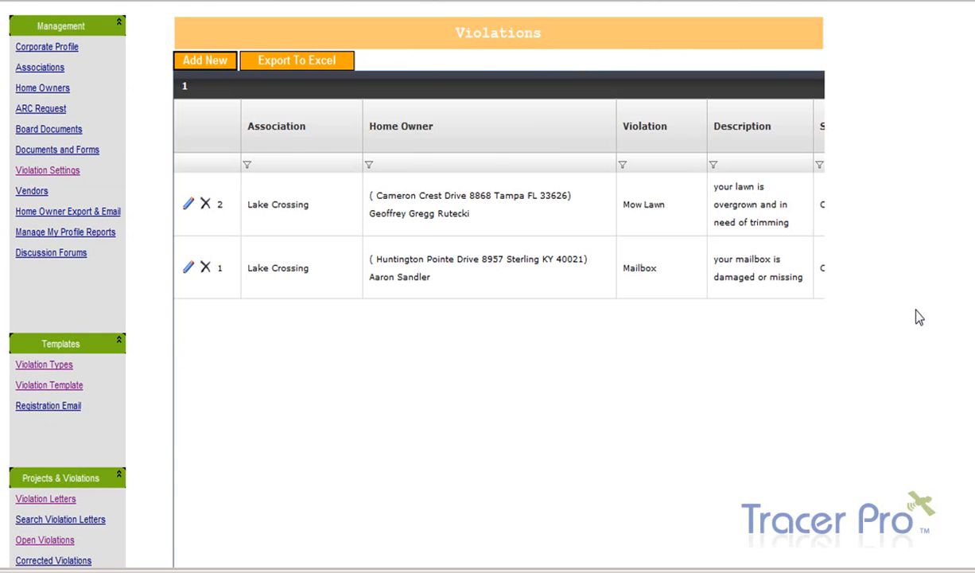
pyautogui.scroll(-1, 919, 316)
pyautogui.moveTo(288, 500); pyautogui.dragTo(575, 507)
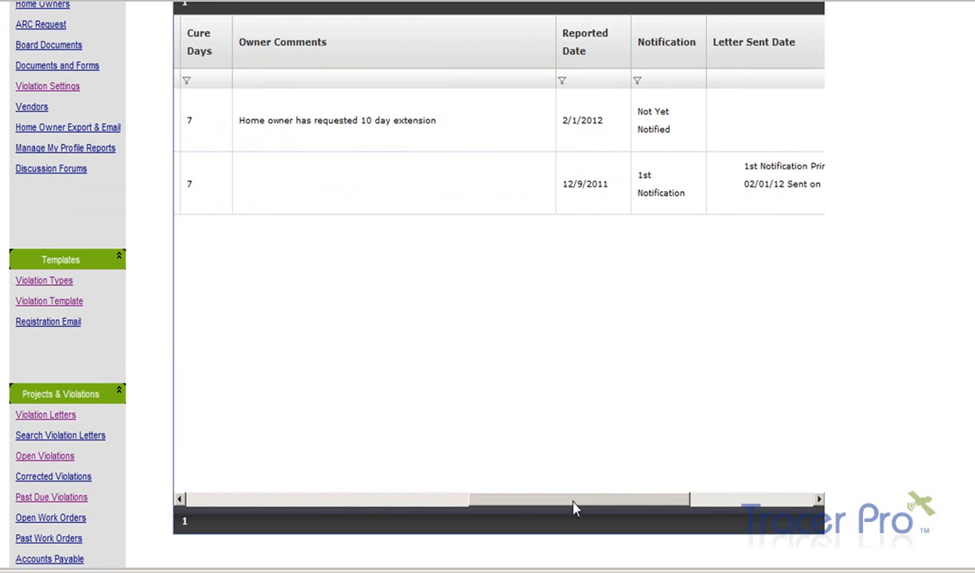
# Look through the filter options for the Reported Date column without applying one.
pyautogui.click(562, 82)
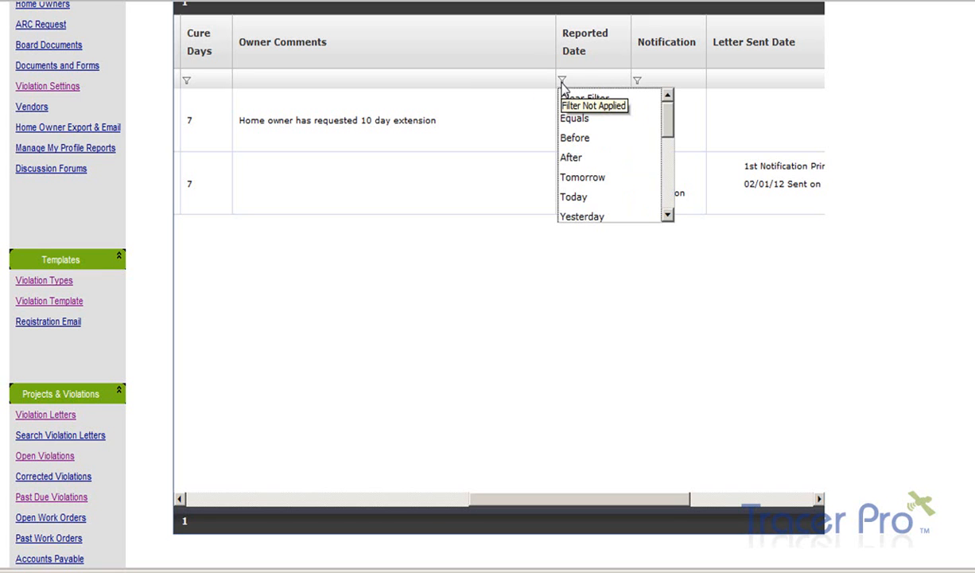
pyautogui.moveTo(668, 127); pyautogui.dragTo(669, 147)
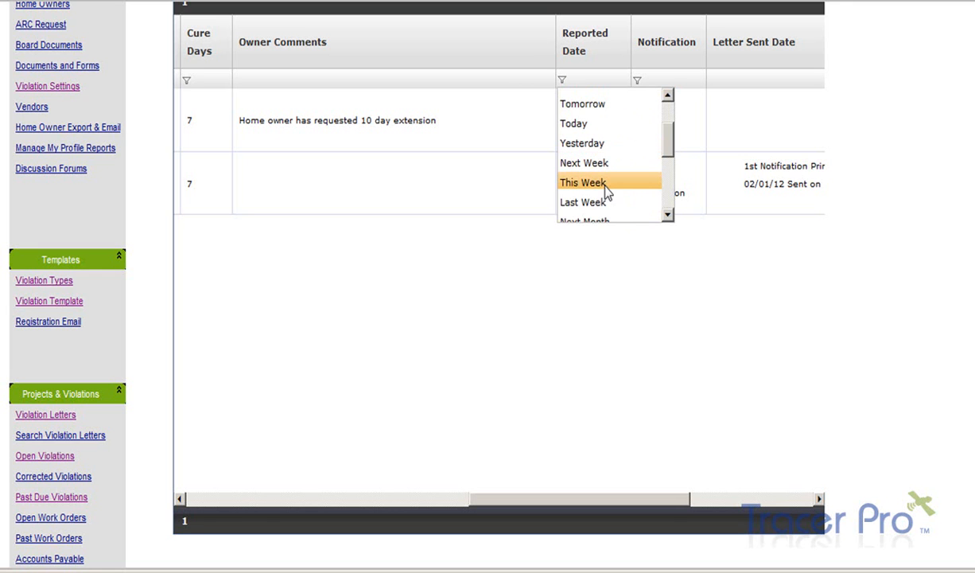
pyautogui.click(672, 138)
pyautogui.moveTo(672, 143); pyautogui.dragTo(675, 192)
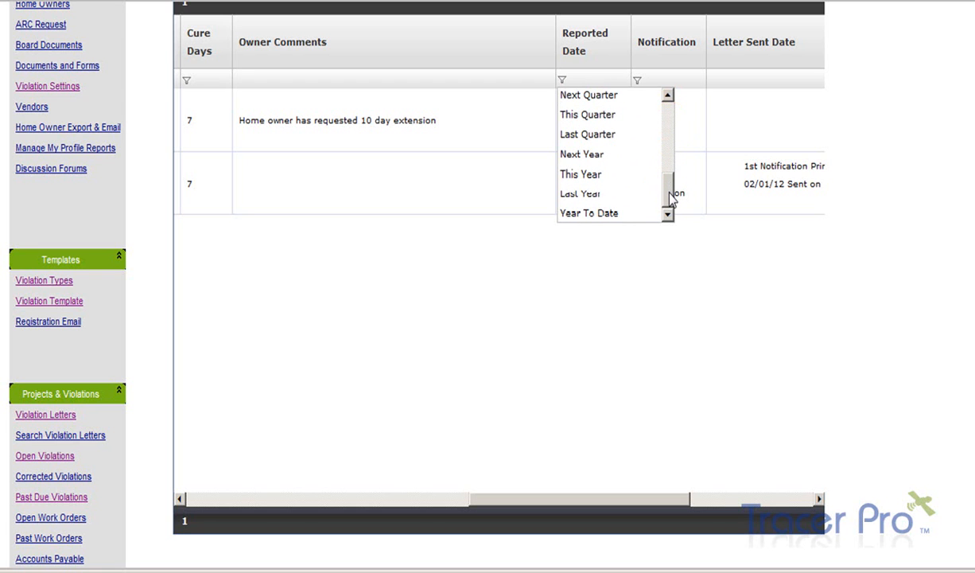
pyautogui.click(468, 308)
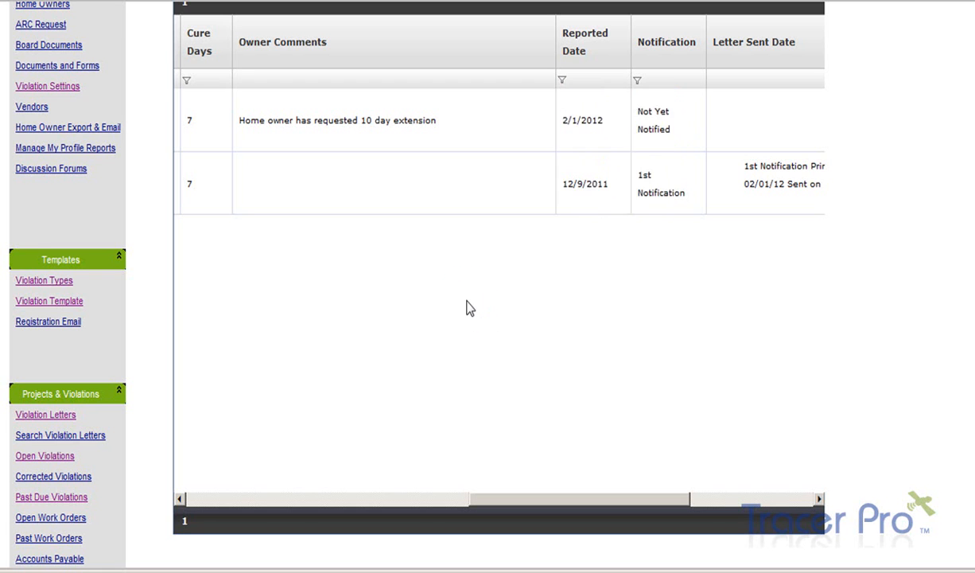
# Select the Contains filter for the Association column of the violations list, leaving its value empty.
pyautogui.moveTo(596, 502); pyautogui.dragTo(302, 502)
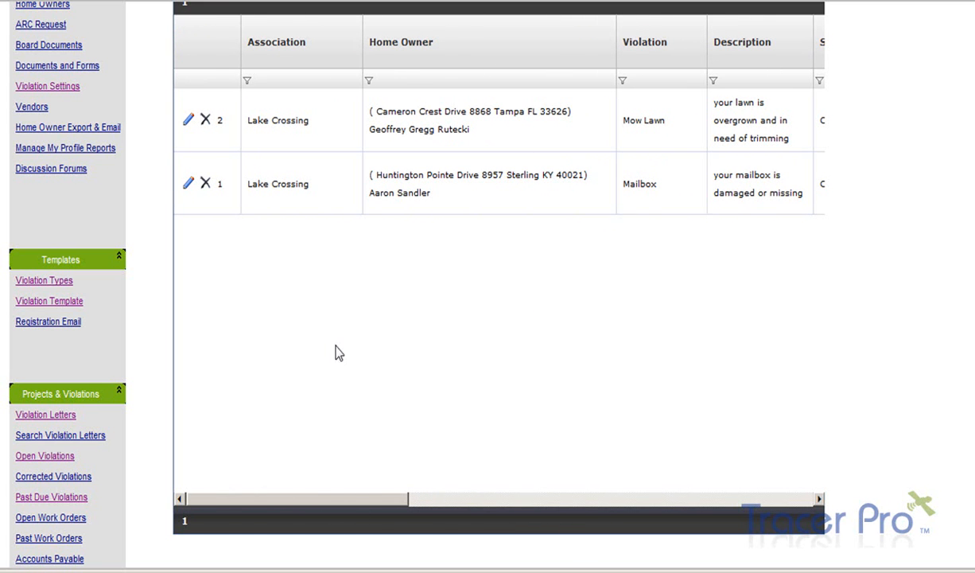
pyautogui.click(247, 81)
pyautogui.click(270, 197)
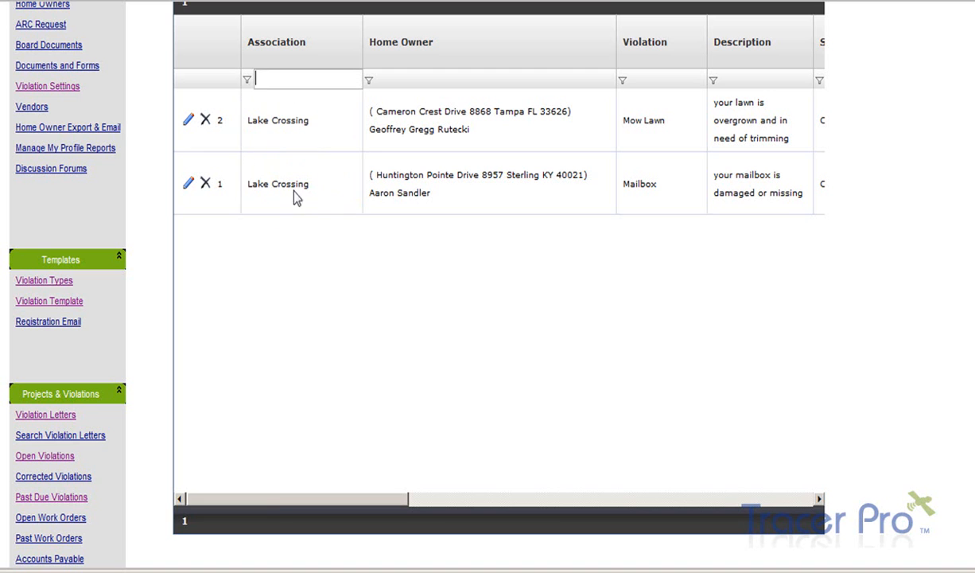
# Filter the Home Owner column with Contains, using the house number from the Mailbox violation's address.
pyautogui.click(369, 81)
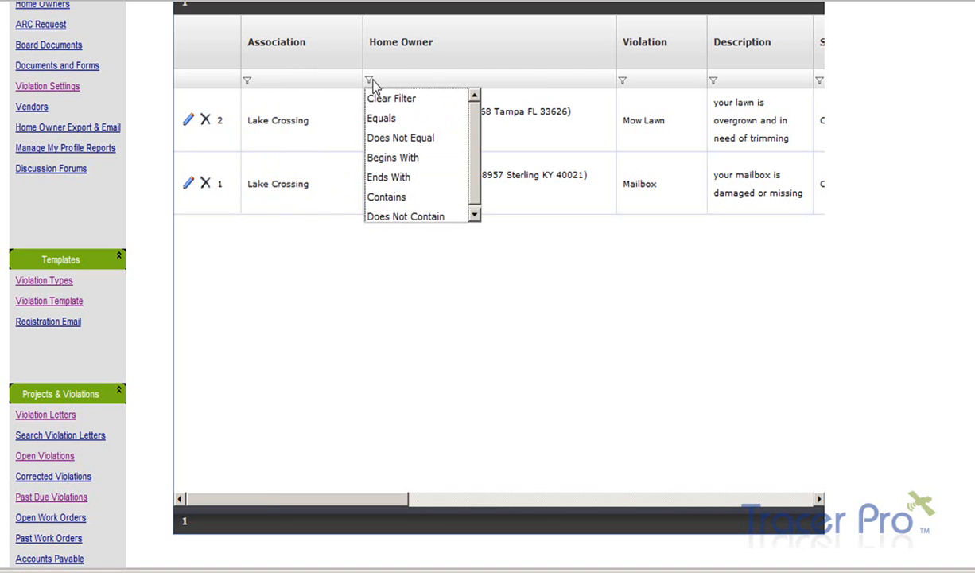
pyautogui.click(370, 196)
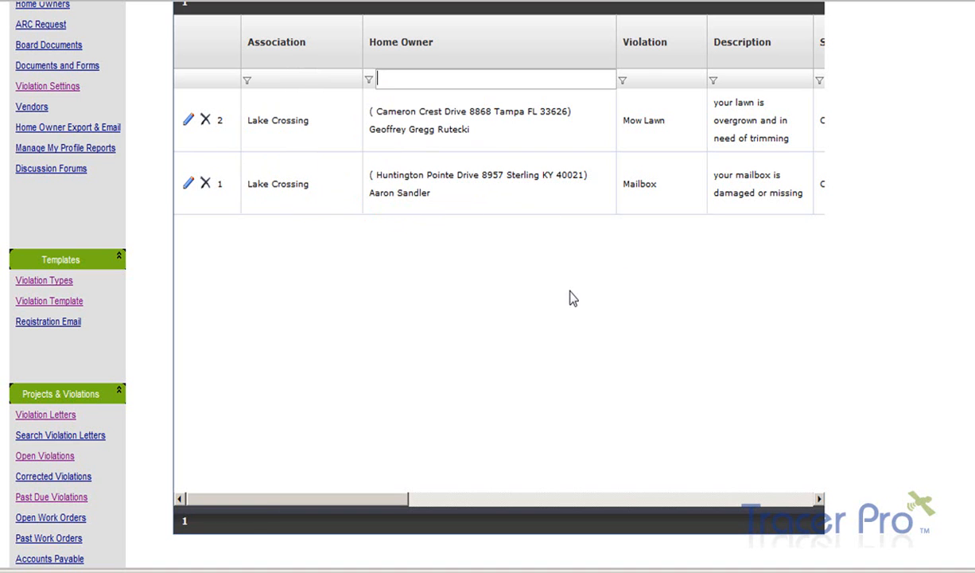
pyautogui.write('8957')
pyautogui.press('Return')
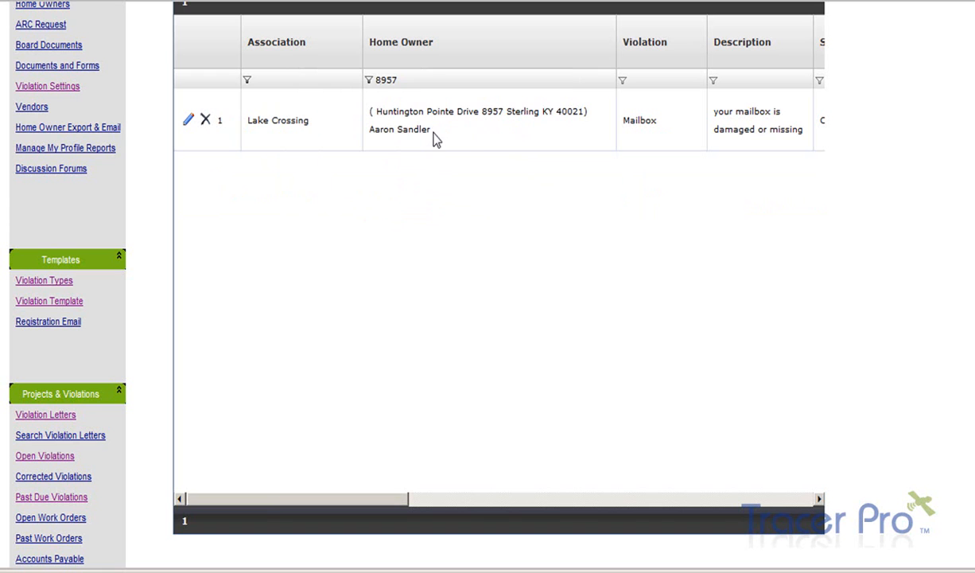
# Review the filtered Mailbox violation's owner name and address, along with its violation, status, cure days and owner comments columns.
pyautogui.moveTo(374, 138); pyautogui.dragTo(433, 138)
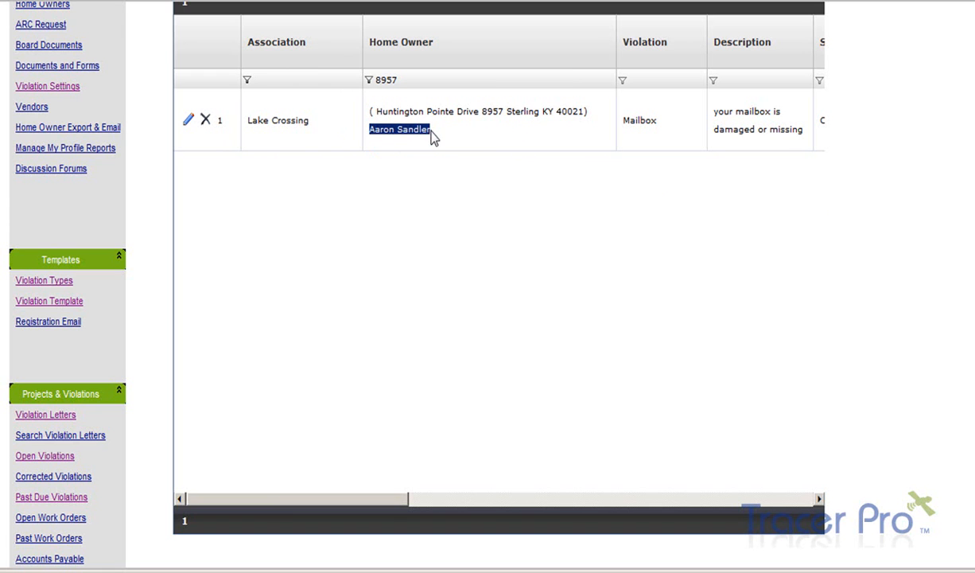
pyautogui.moveTo(375, 113); pyautogui.dragTo(505, 122)
pyautogui.click(551, 116)
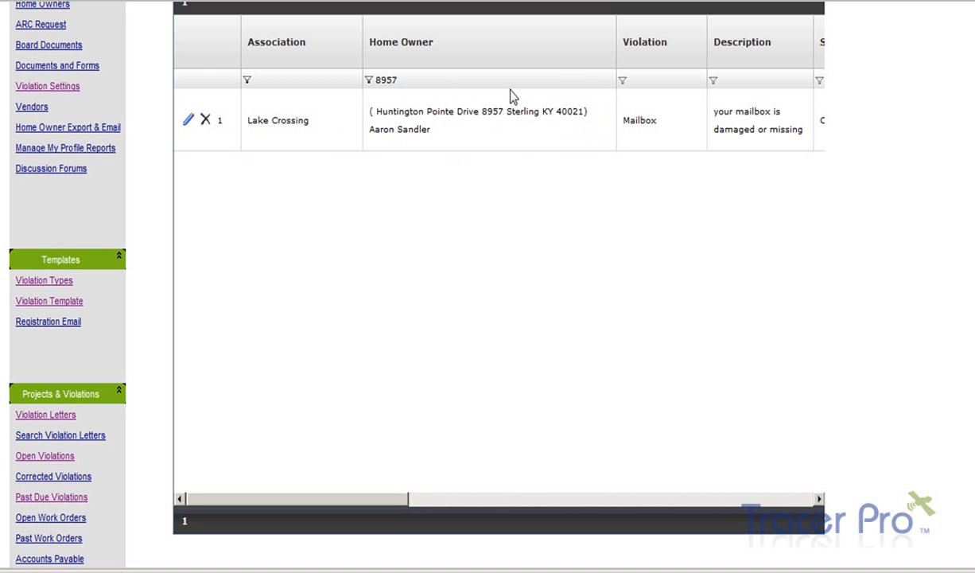
pyautogui.moveTo(374, 499); pyautogui.dragTo(458, 477)
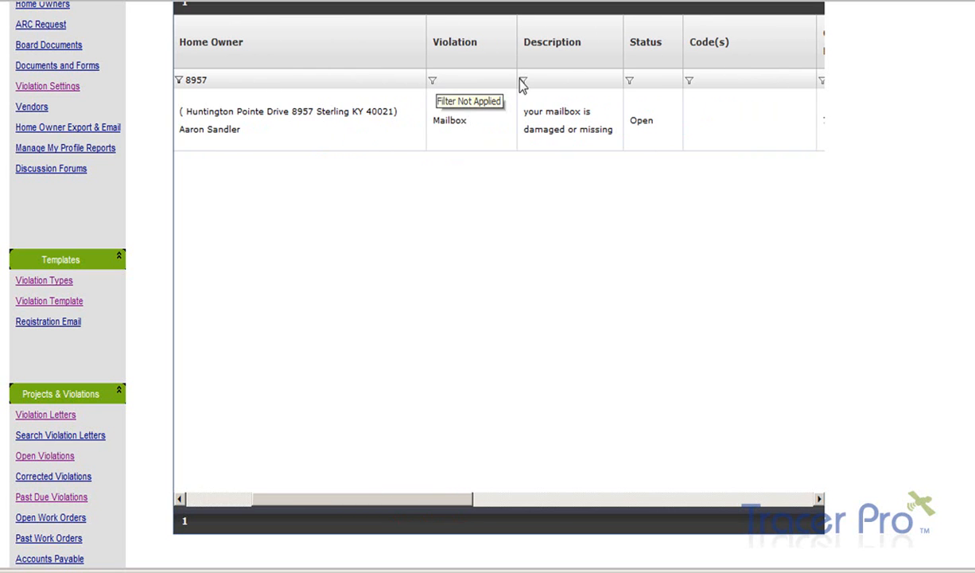
pyautogui.moveTo(424, 501); pyautogui.dragTo(557, 503)
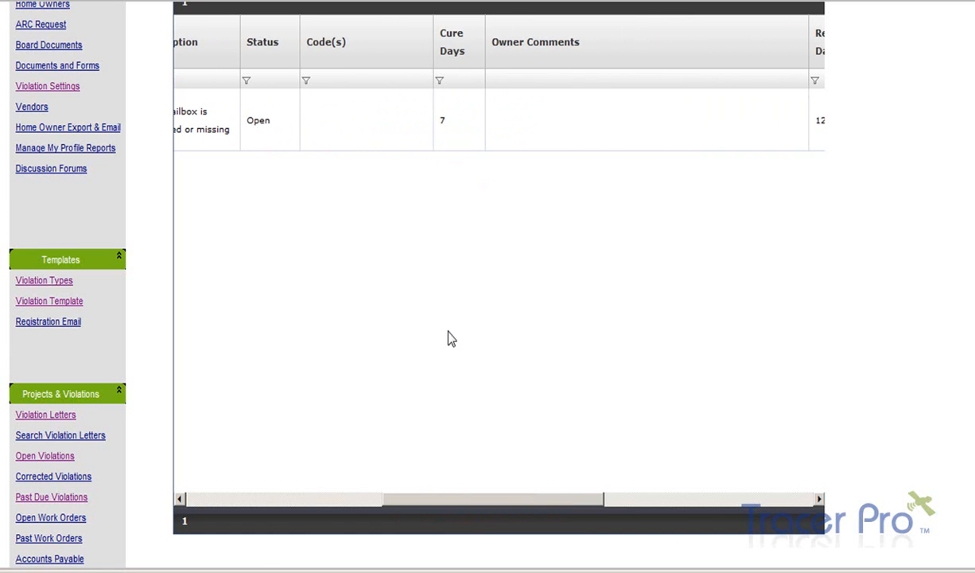
pyautogui.moveTo(539, 502); pyautogui.dragTo(340, 517)
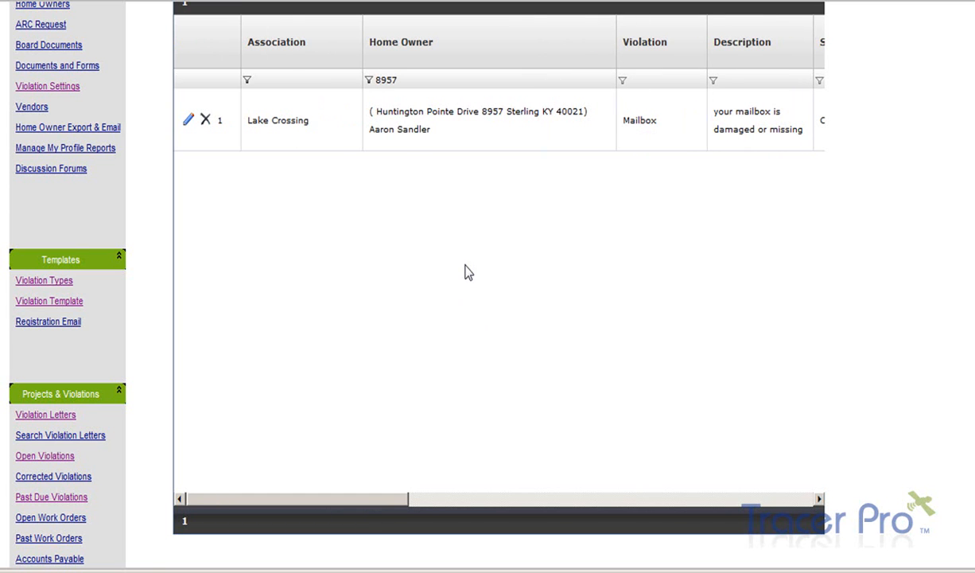
pyautogui.scroll(3, 157, 246)
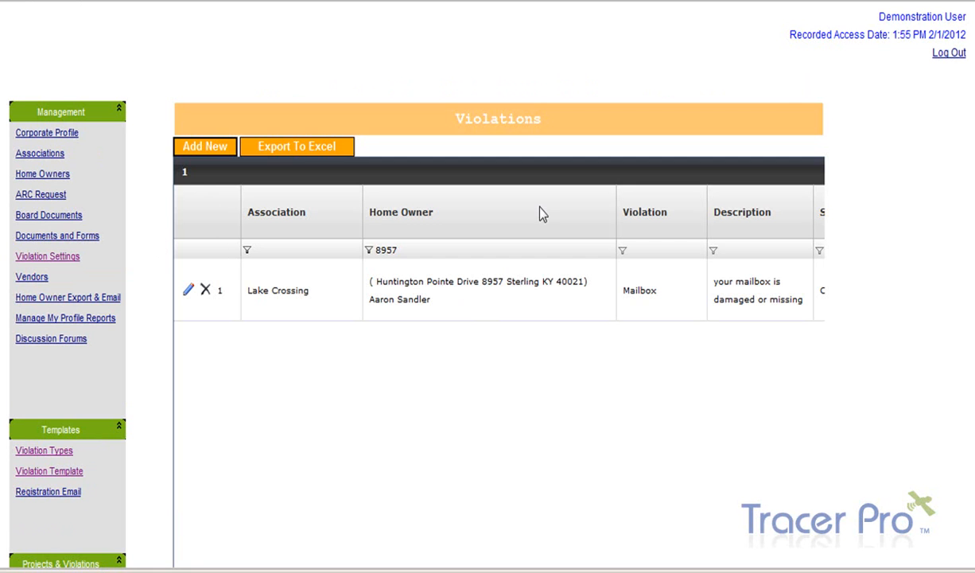